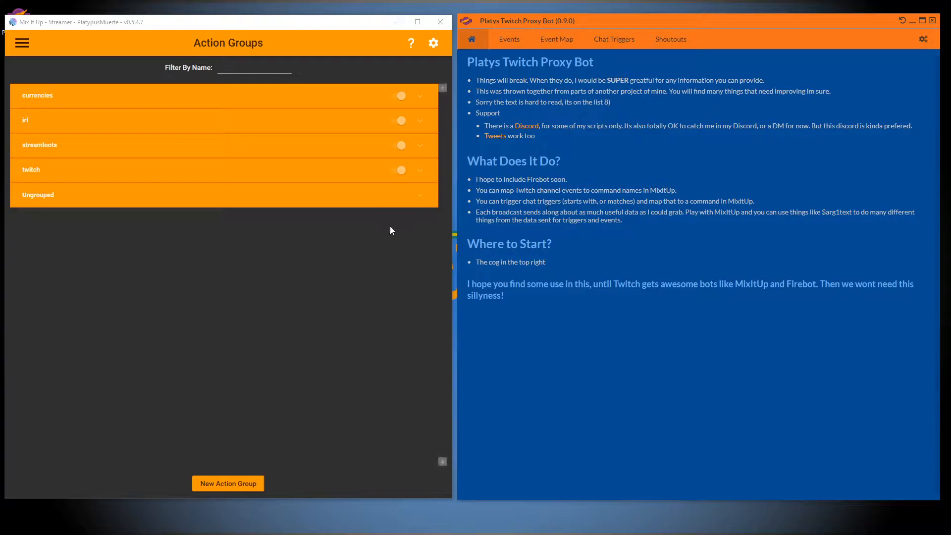
Step: Check the Developer API setting among the services in Mix It Up
{"action": "left_click_drag", "start_coordinate": [243, 23], "coordinate": [243, 20]}
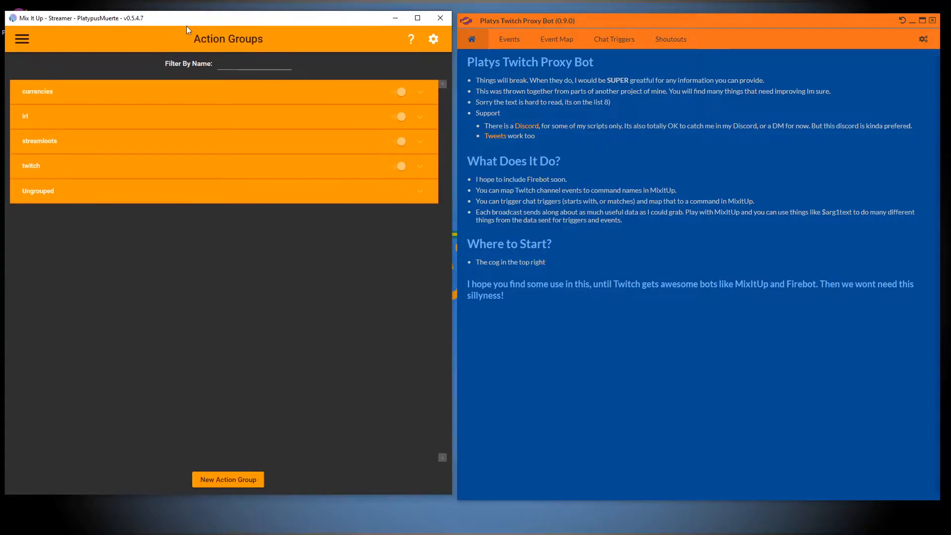
{"action": "left_click", "coordinate": [21, 37]}
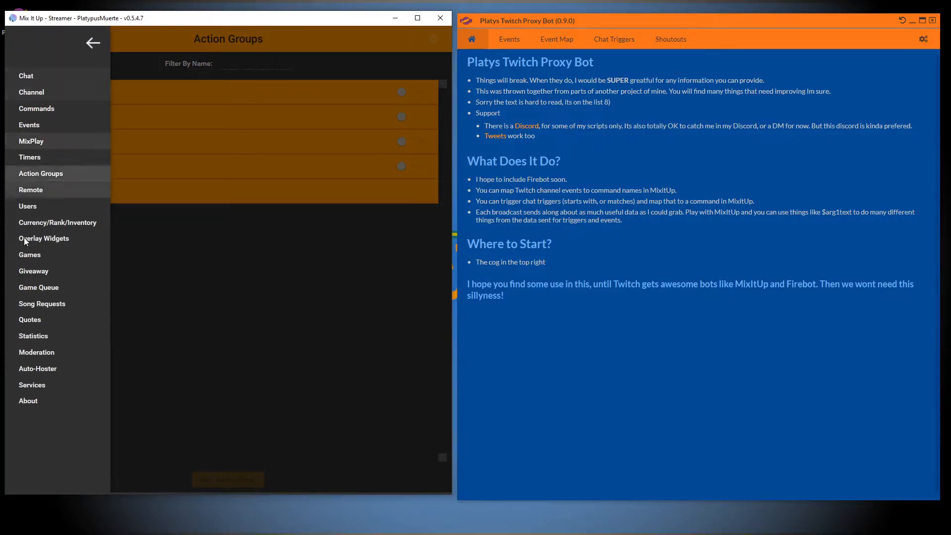
{"action": "left_click", "coordinate": [38, 385]}
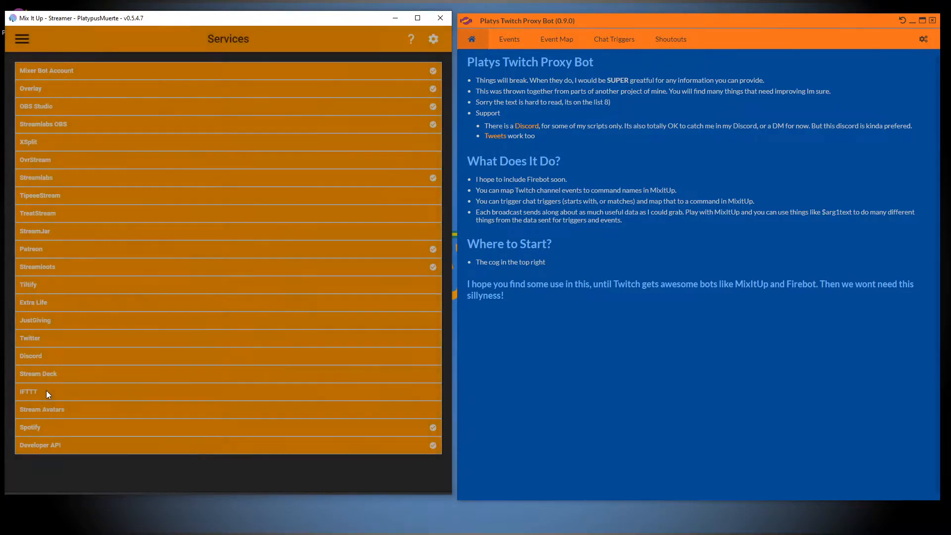
{"action": "left_click", "coordinate": [100, 445]}
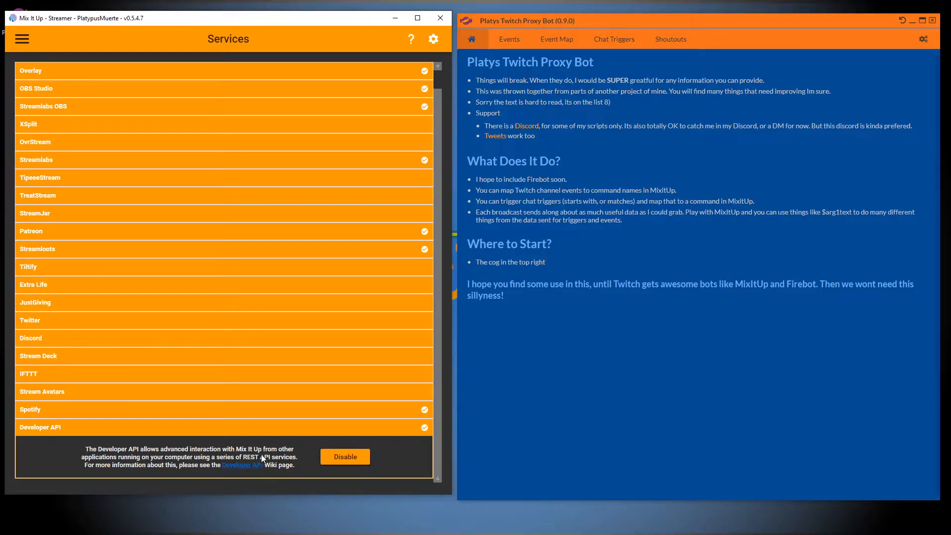
{"action": "left_click", "coordinate": [193, 427]}
Step: Show the commands in Mix It Up's twitch action group alongside the Shoutouts page of Platys Twitch Proxy Bot
{"action": "left_click", "coordinate": [17, 40]}
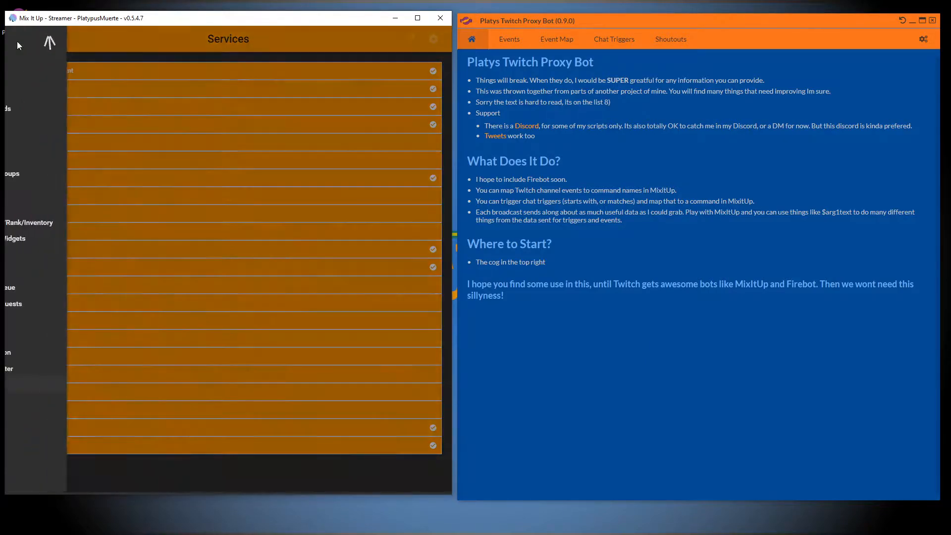
{"action": "left_click", "coordinate": [40, 174]}
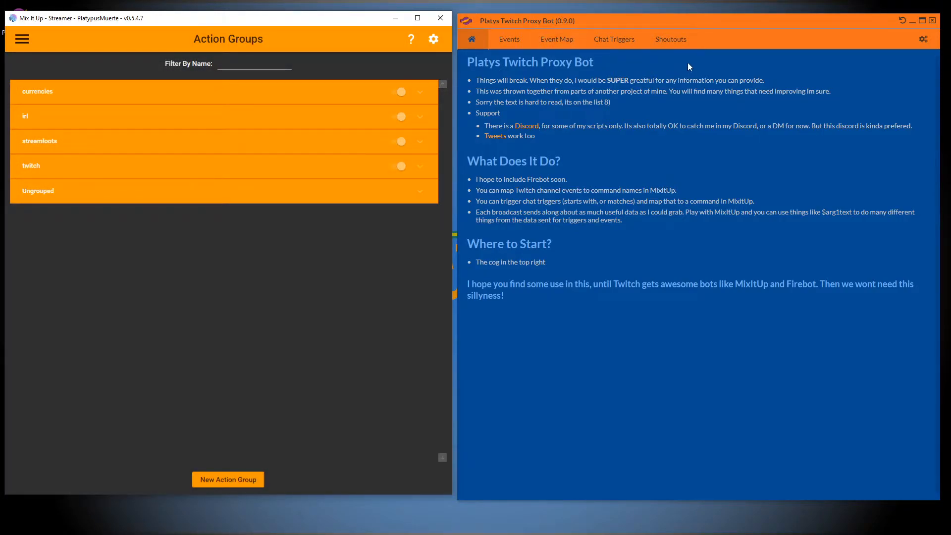
{"action": "left_click", "coordinate": [677, 45]}
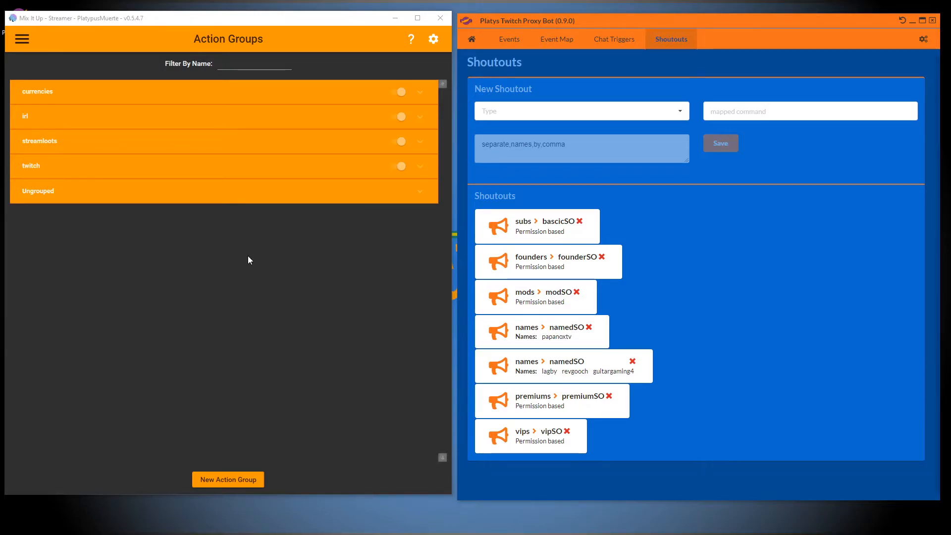
{"action": "left_click", "coordinate": [159, 169]}
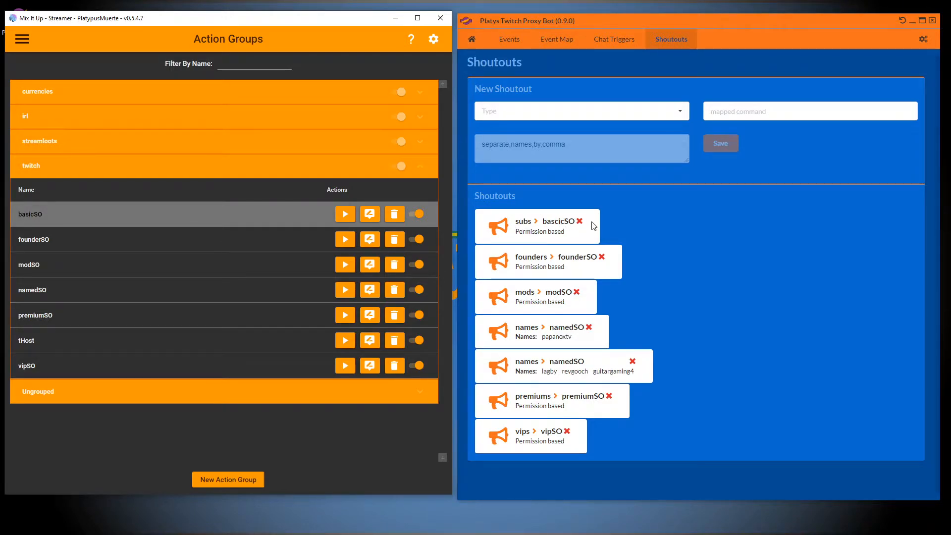
{"action": "left_click_drag", "start_coordinate": [543, 221], "coordinate": [575, 222]}
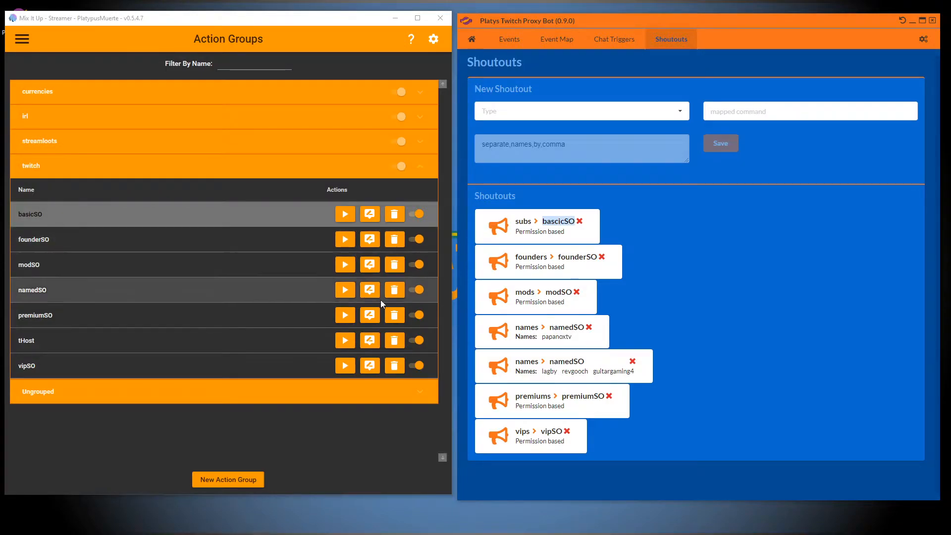
{"action": "left_click", "coordinate": [691, 250]}
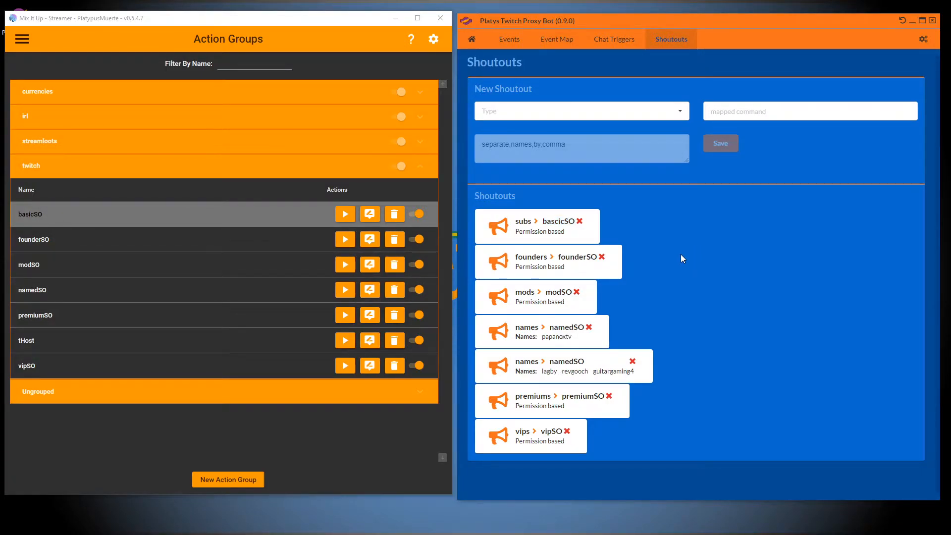
Step: Save a new By Name shoutout mapped to the namedSO command, with two comma-separated streamer usernames
{"action": "left_click", "coordinate": [547, 118]}
{"action": "scroll", "coordinate": [542, 154], "scroll_direction": "down", "scroll_amount": 2}
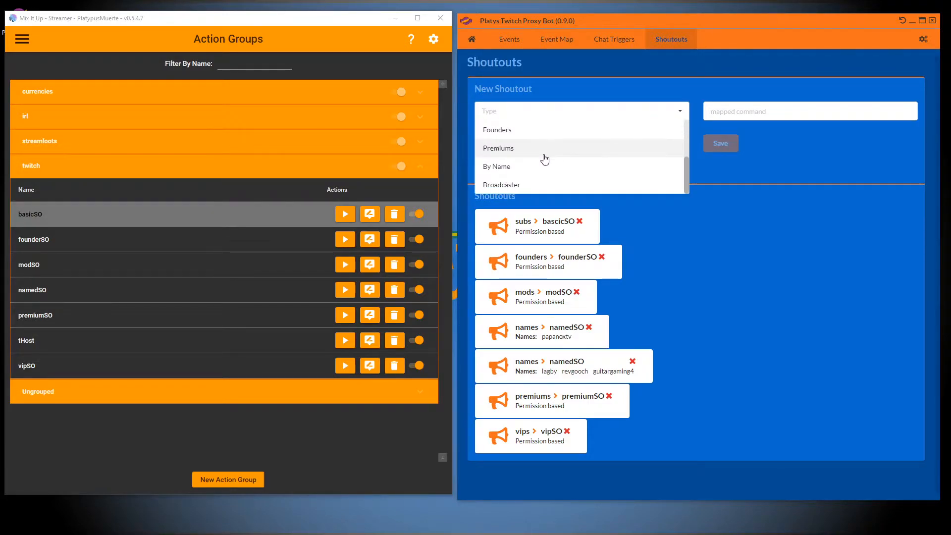
{"action": "left_click", "coordinate": [511, 169]}
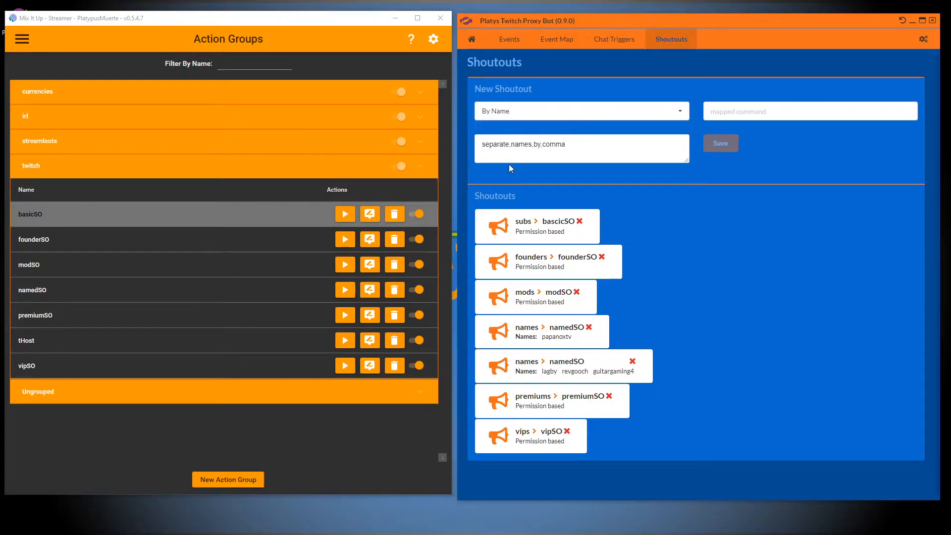
{"action": "left_click", "coordinate": [713, 112]}
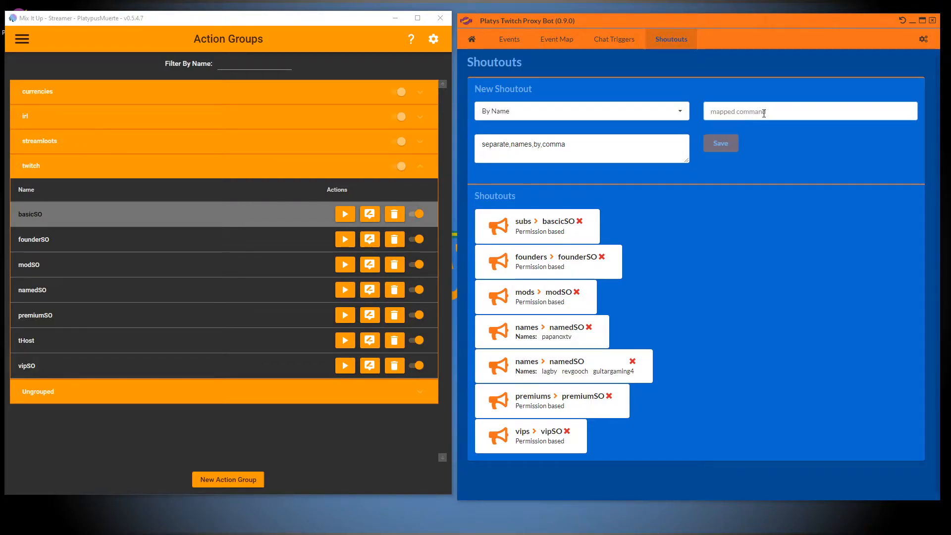
{"action": "type", "text": "named"}
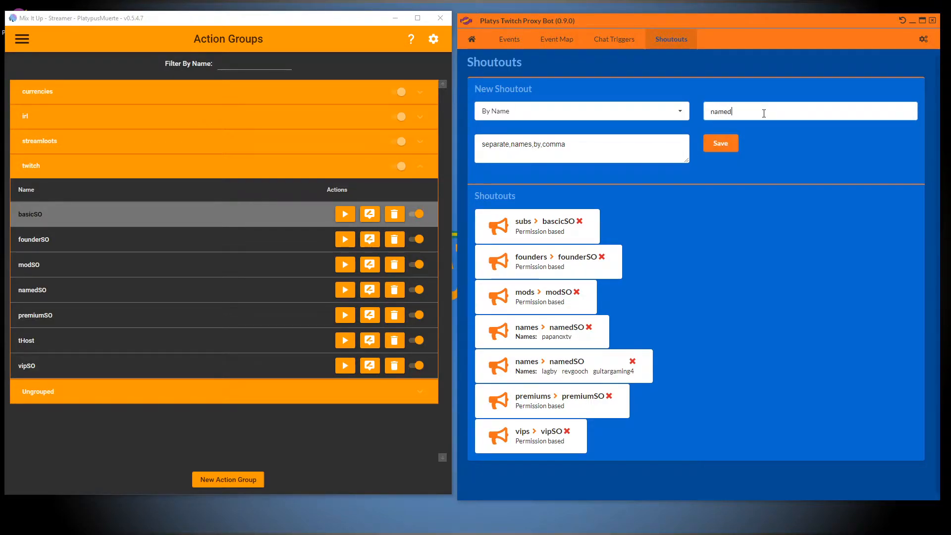
{"action": "type", "text": "SO"}
{"action": "left_click_drag", "start_coordinate": [571, 143], "coordinate": [476, 146]}
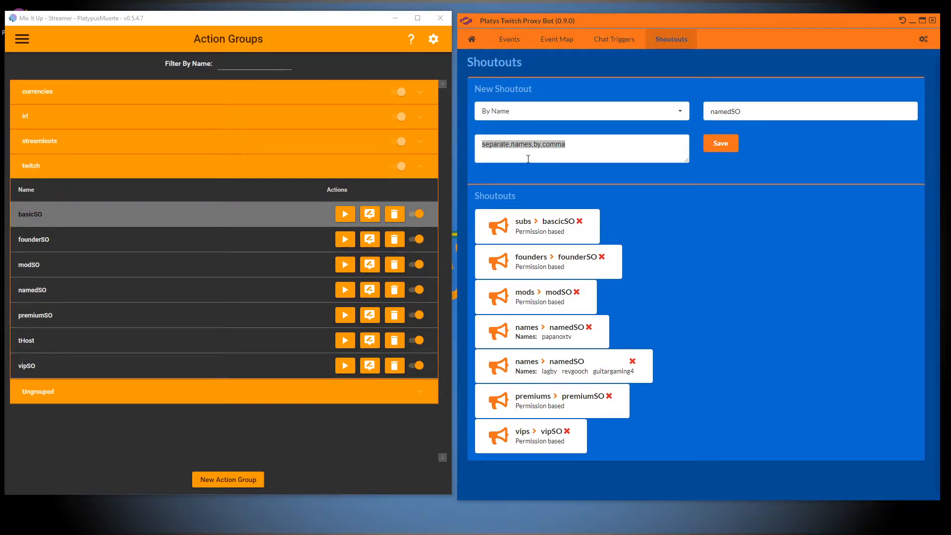
{"action": "type", "text": "stryder,GamerSaSsS"}
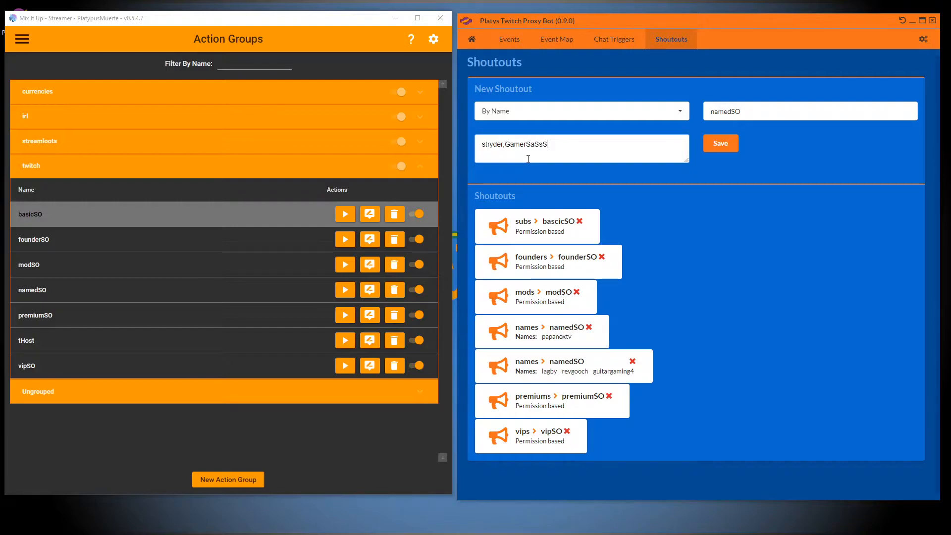
{"action": "left_click", "coordinate": [719, 144]}
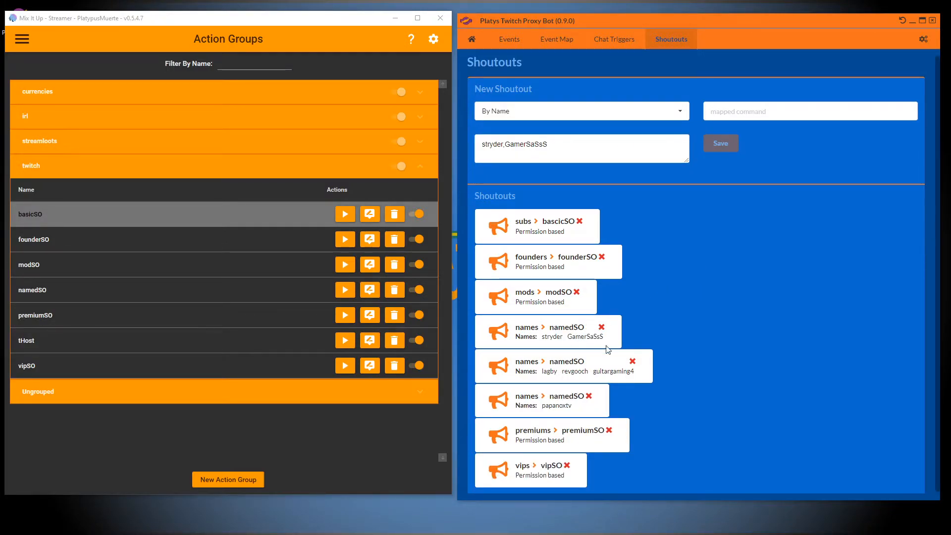
Step: Open the namedSO command from the twitch action group in Mix It Up for editing and move its window clear of the shoutout list
{"action": "scroll", "coordinate": [680, 346], "scroll_direction": "down", "scroll_amount": 2}
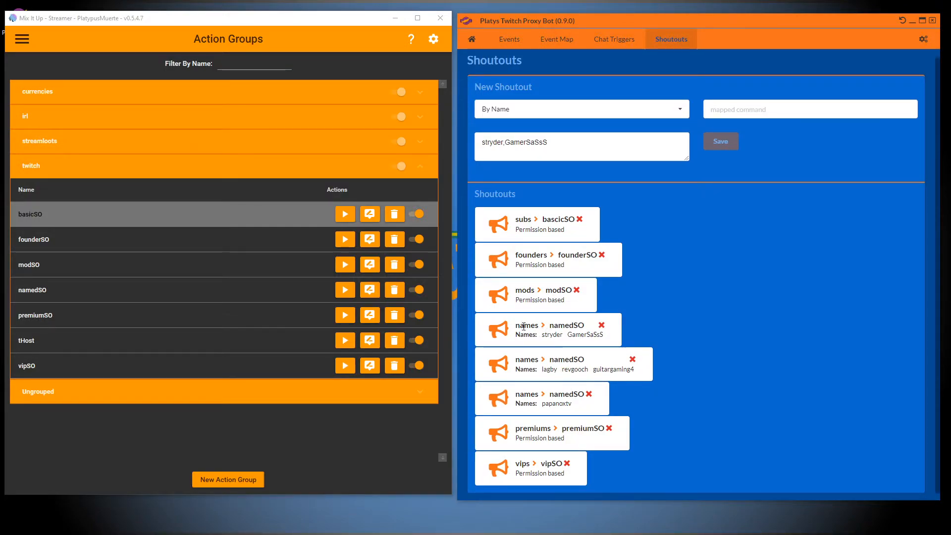
{"action": "left_click_drag", "start_coordinate": [554, 326], "coordinate": [585, 324]}
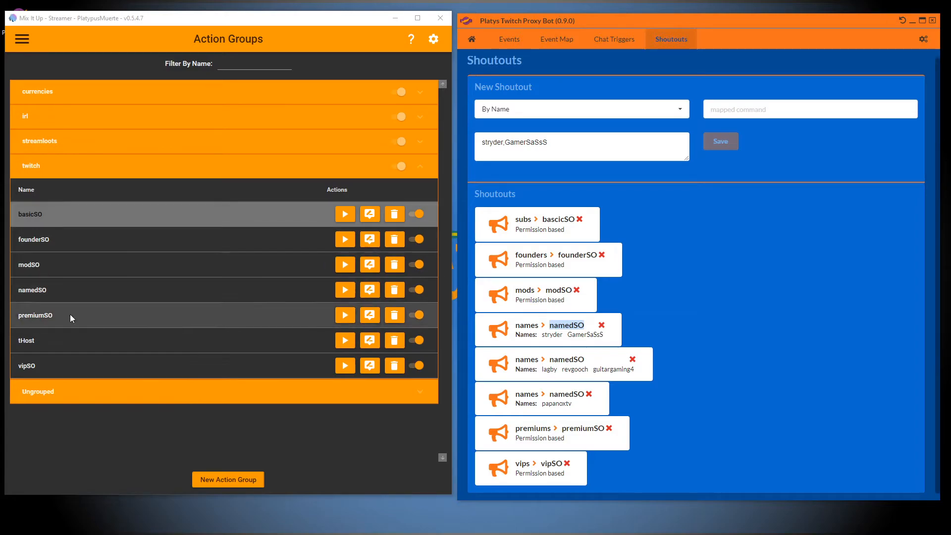
{"action": "left_click", "coordinate": [85, 292]}
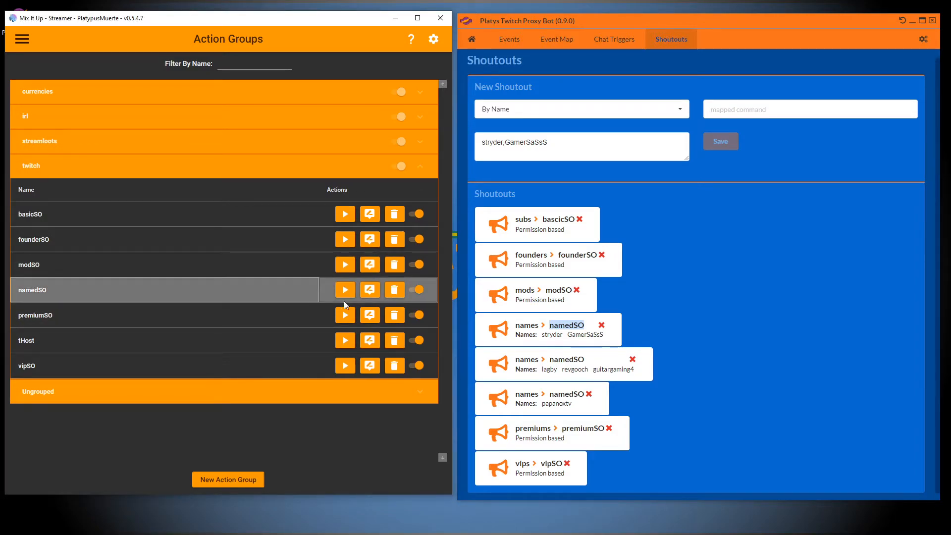
{"action": "left_click", "coordinate": [372, 293]}
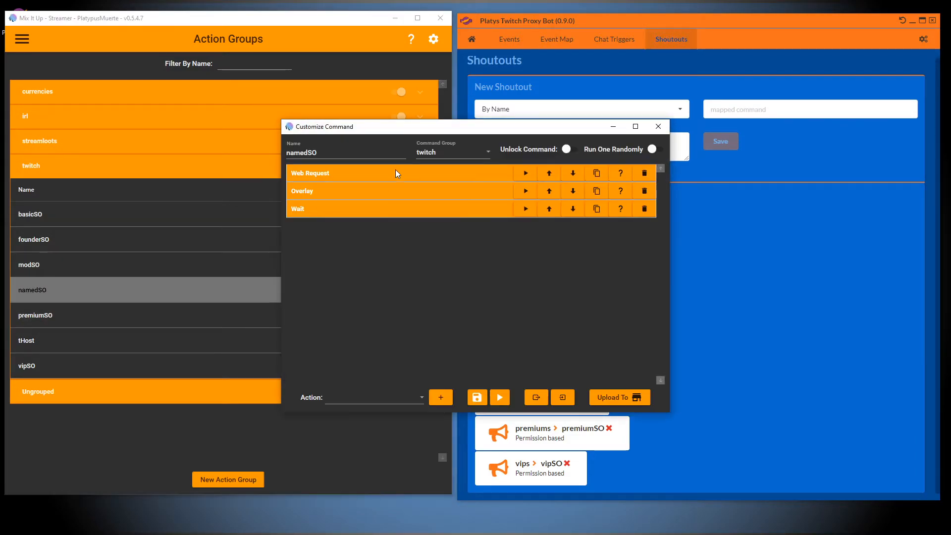
{"action": "left_click_drag", "start_coordinate": [446, 130], "coordinate": [278, 55]}
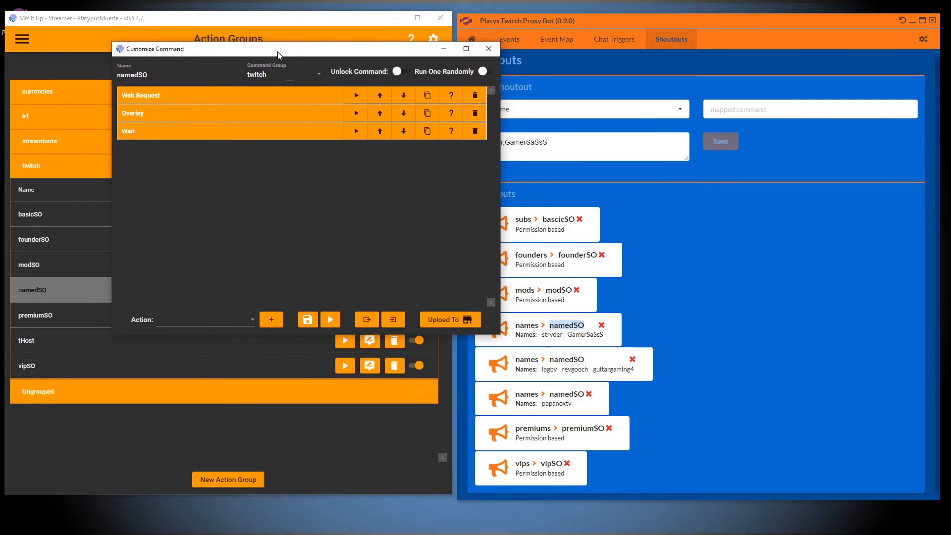
Step: Examine the Web Request action of namedSO: its avatar URL, response action and special identifier name
{"action": "left_click", "coordinate": [212, 96]}
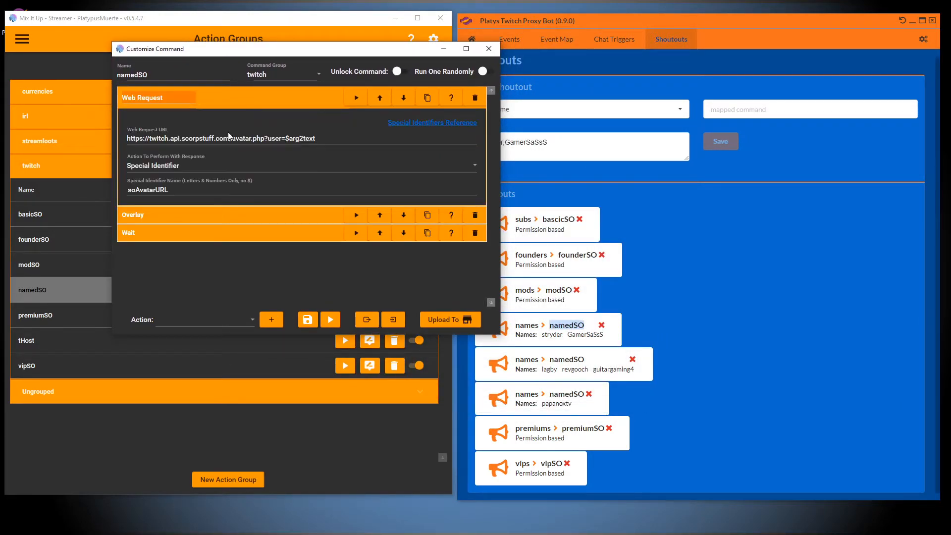
{"action": "left_click_drag", "start_coordinate": [316, 139], "coordinate": [127, 138]}
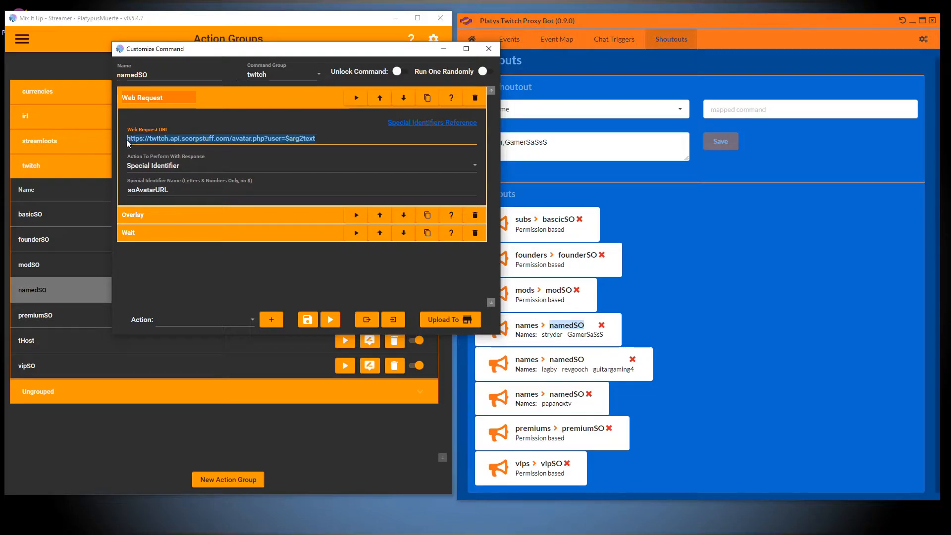
{"action": "left_click", "coordinate": [328, 139]}
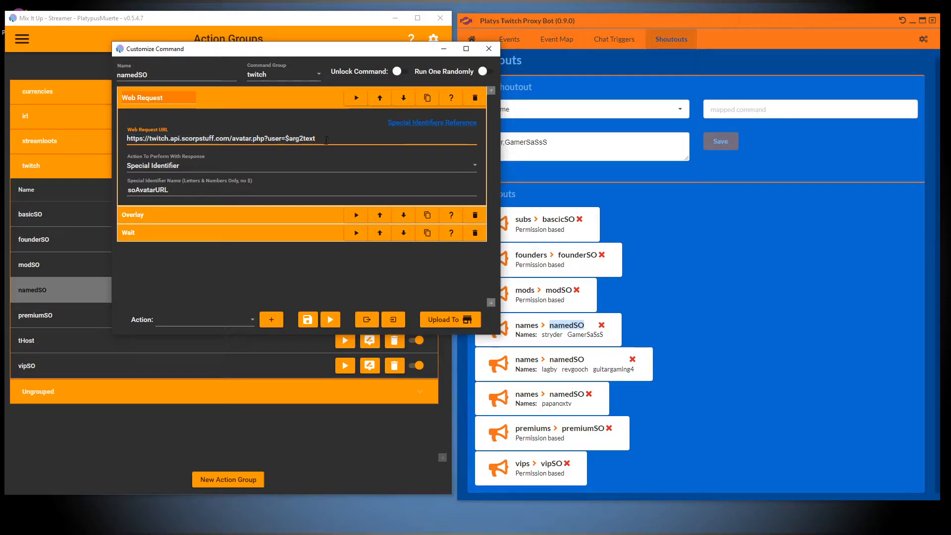
{"action": "left_click_drag", "start_coordinate": [326, 139], "coordinate": [127, 139]}
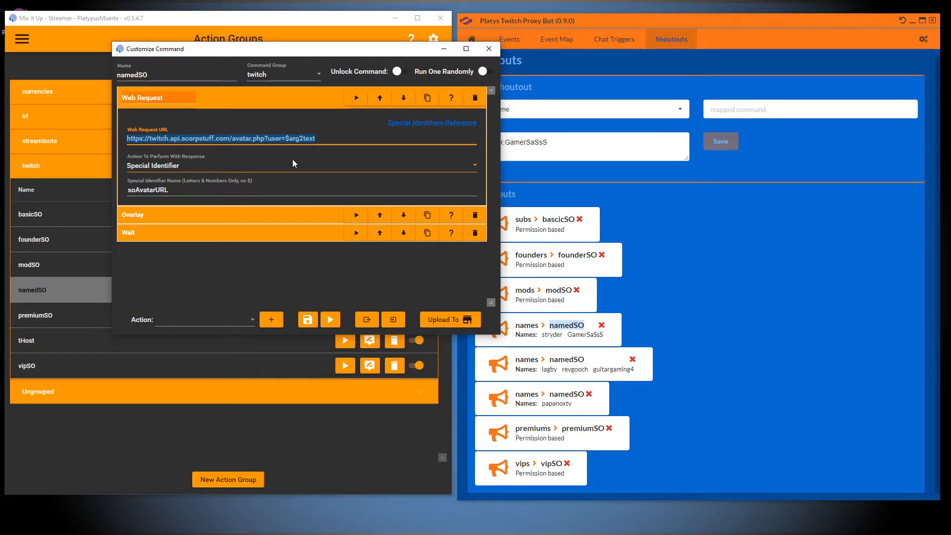
{"action": "left_click", "coordinate": [198, 168]}
{"action": "left_click", "coordinate": [204, 167]}
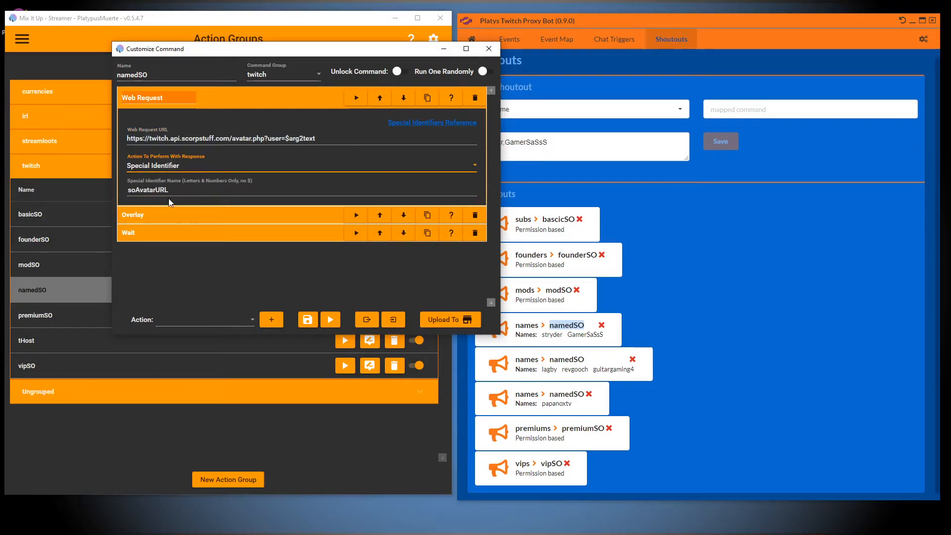
{"action": "left_click_drag", "start_coordinate": [168, 190], "coordinate": [125, 192]}
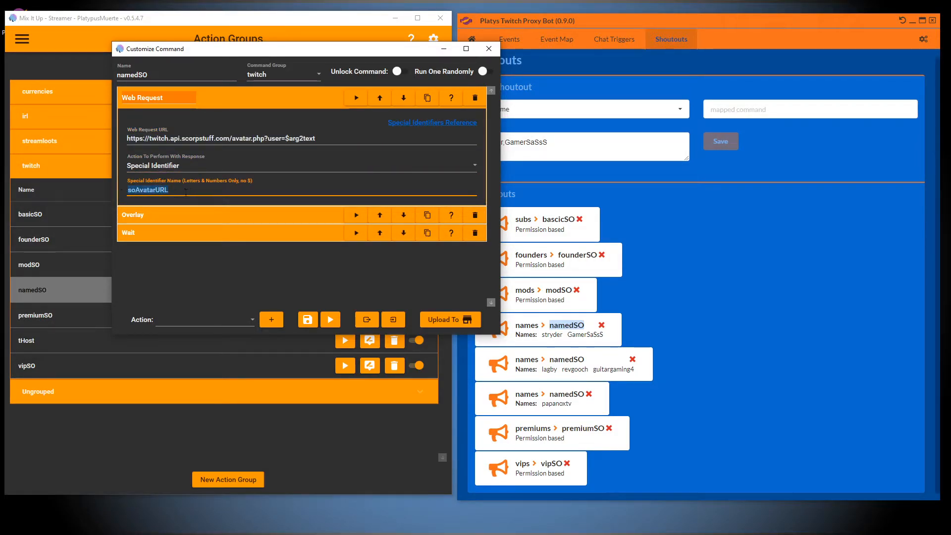
Step: Examine the Overlay action's HTML styles in namedSO, highlighting the $soAvatarURL identifier in the avatar background, with the Web Request action collapsed
{"action": "left_click", "coordinate": [188, 216]}
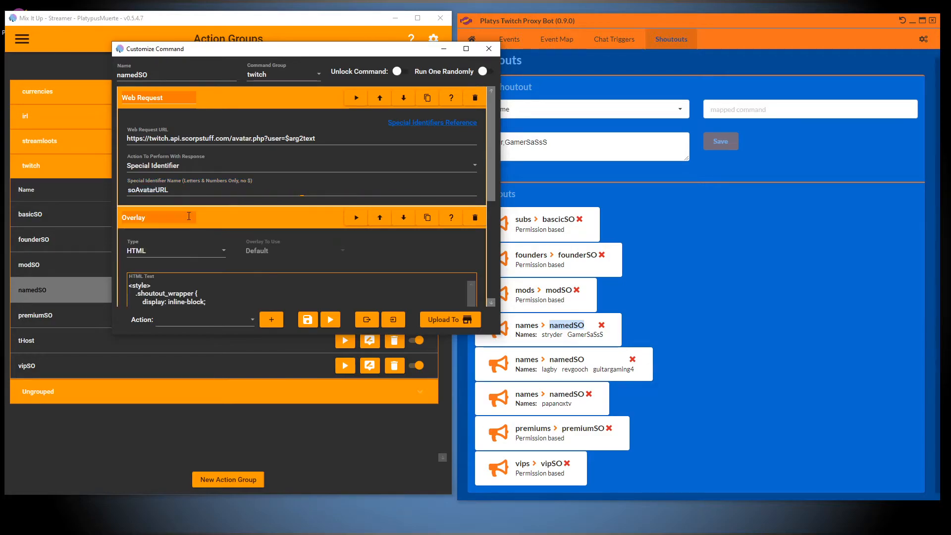
{"action": "left_click", "coordinate": [261, 96]}
{"action": "scroll", "coordinate": [203, 228], "scroll_direction": "down", "scroll_amount": 2}
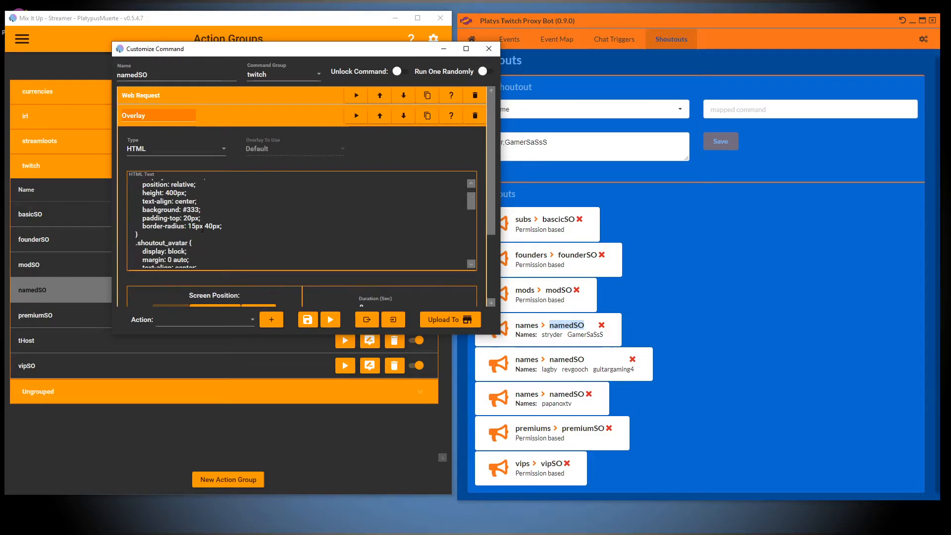
{"action": "scroll", "coordinate": [202, 227], "scroll_direction": "down", "scroll_amount": 1}
{"action": "left_click_drag", "start_coordinate": [194, 237], "coordinate": [231, 238]}
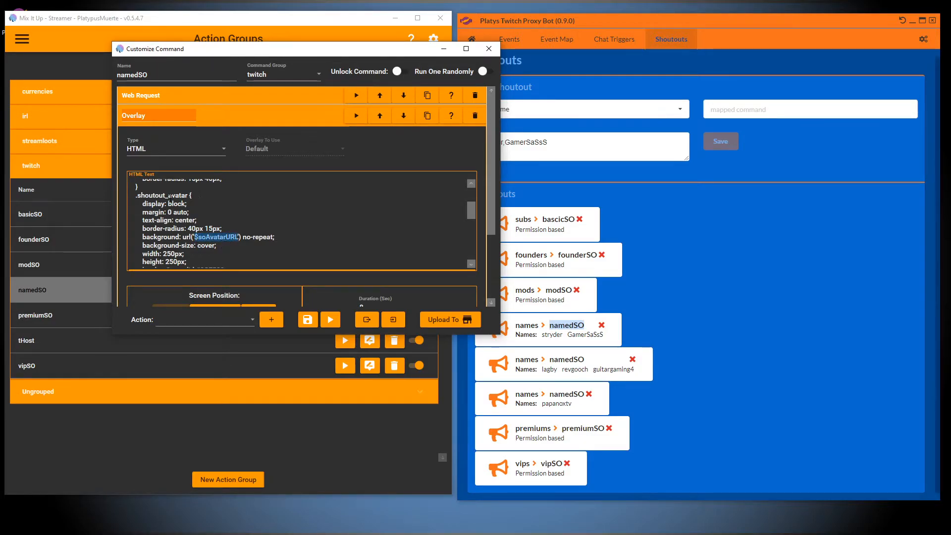
{"action": "scroll", "coordinate": [189, 227], "scroll_direction": "down", "scroll_amount": 3}
{"action": "scroll", "coordinate": [190, 227], "scroll_direction": "down", "scroll_amount": 2}
{"action": "scroll", "coordinate": [178, 221], "scroll_direction": "up", "scroll_amount": 6}
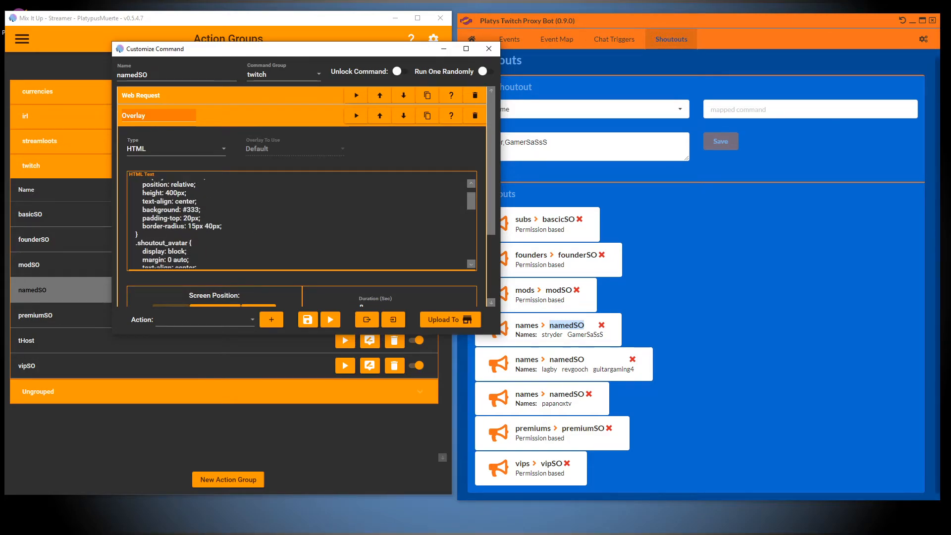
{"action": "scroll", "coordinate": [178, 220], "scroll_direction": "down", "scroll_amount": 5}
{"action": "scroll", "coordinate": [191, 224], "scroll_direction": "up", "scroll_amount": 7}
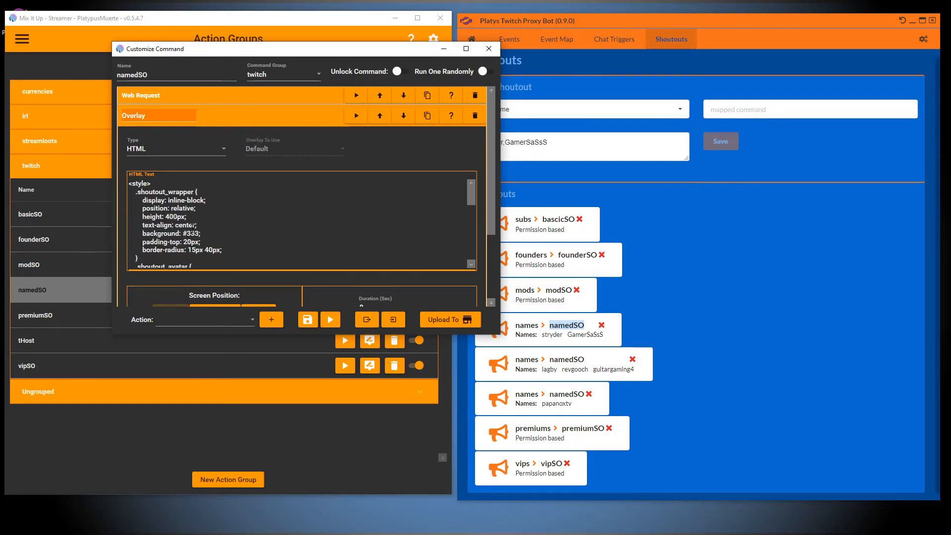
{"action": "left_click", "coordinate": [246, 113]}
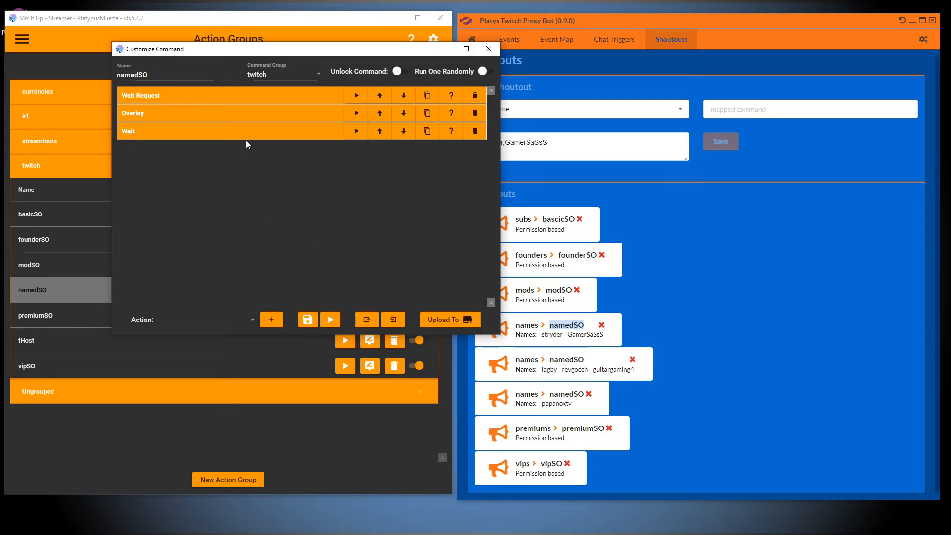
Step: Examine the end of the Overlay action's HTML, highlighting the $arg2text streamer name and the "You Are Awesome" message
{"action": "left_click", "coordinate": [244, 118]}
{"action": "scroll", "coordinate": [248, 223], "scroll_direction": "down", "scroll_amount": 5}
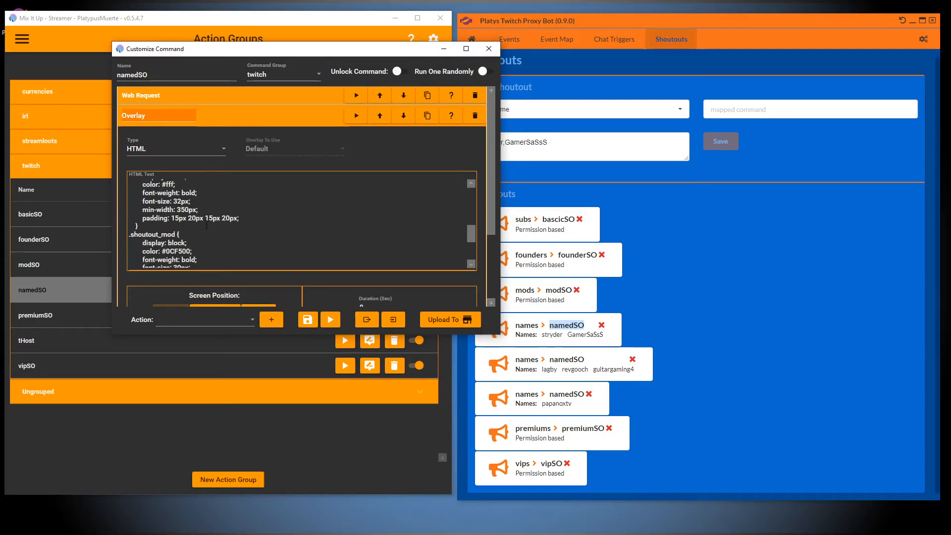
{"action": "scroll", "coordinate": [209, 250], "scroll_direction": "down", "scroll_amount": 3}
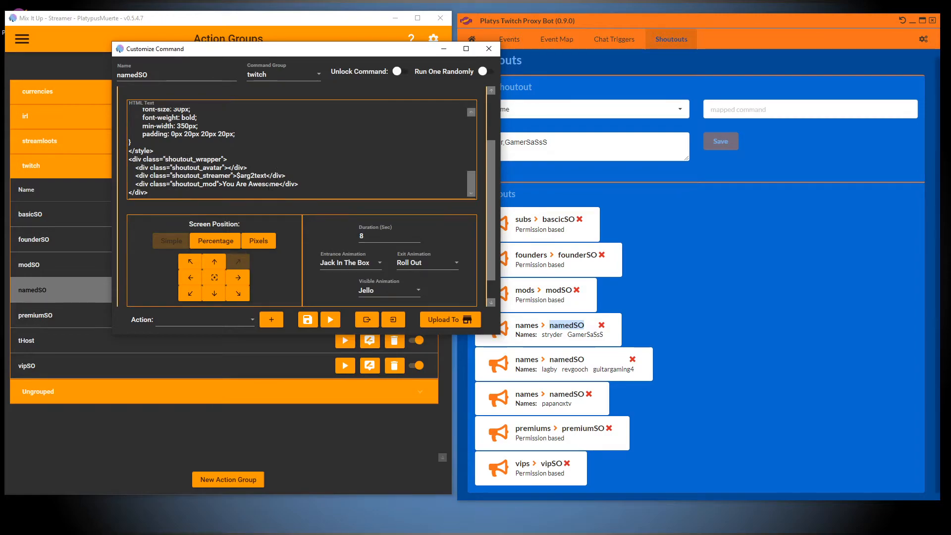
{"action": "left_click_drag", "start_coordinate": [236, 175], "coordinate": [261, 176]}
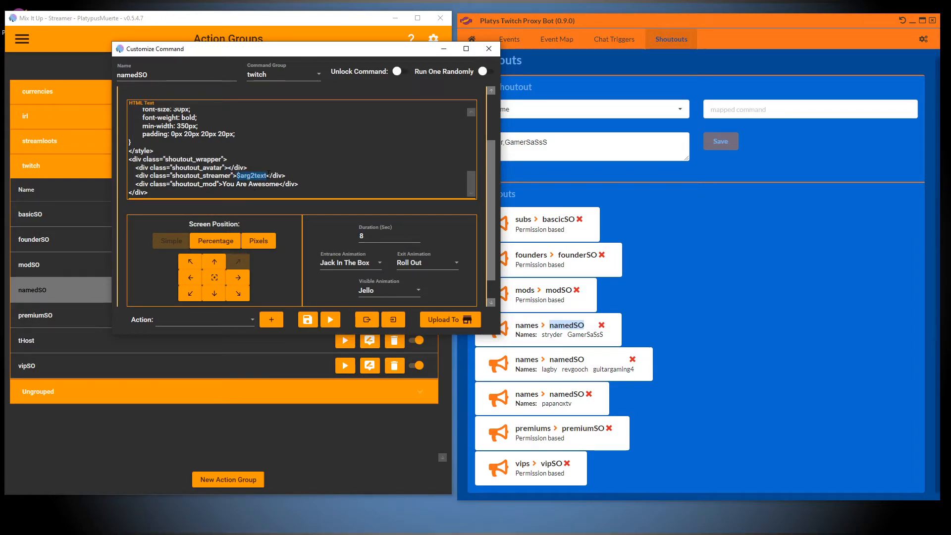
{"action": "left_click_drag", "start_coordinate": [224, 184], "coordinate": [276, 184]}
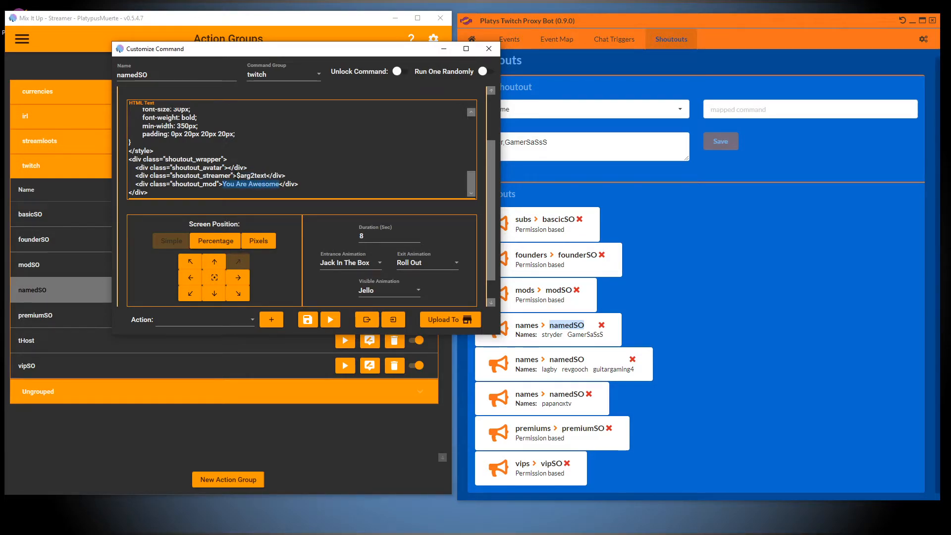
{"action": "left_click_drag", "start_coordinate": [237, 176], "coordinate": [266, 176]}
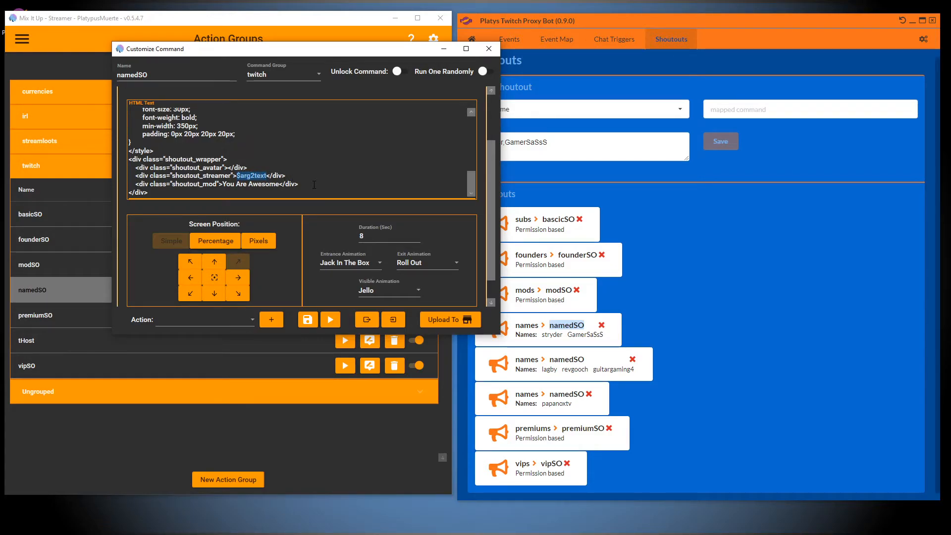
{"action": "left_click", "coordinate": [254, 177]}
Step: Switch to Platys Twitch Proxy Bot and examine the onHost and onHosted entries and the onHosted information in the Event Map
{"action": "left_click", "coordinate": [737, 21]}
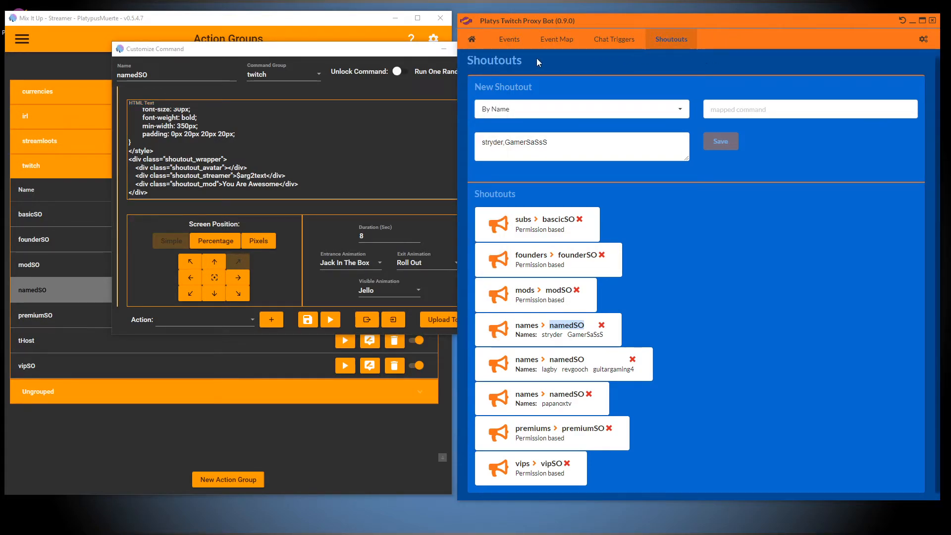
{"action": "left_click", "coordinate": [557, 45]}
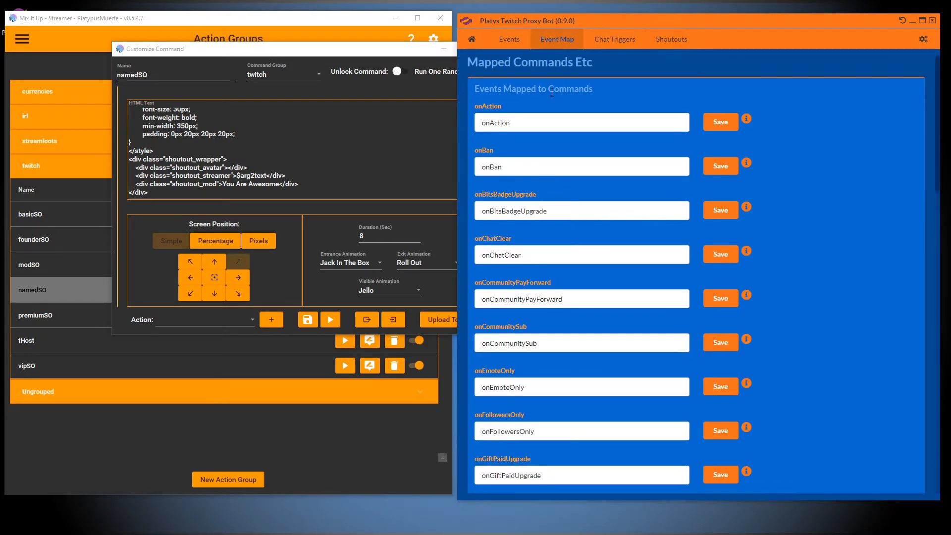
{"action": "scroll", "coordinate": [548, 305], "scroll_direction": "down", "scroll_amount": 3}
{"action": "scroll", "coordinate": [548, 306], "scroll_direction": "down", "scroll_amount": 2}
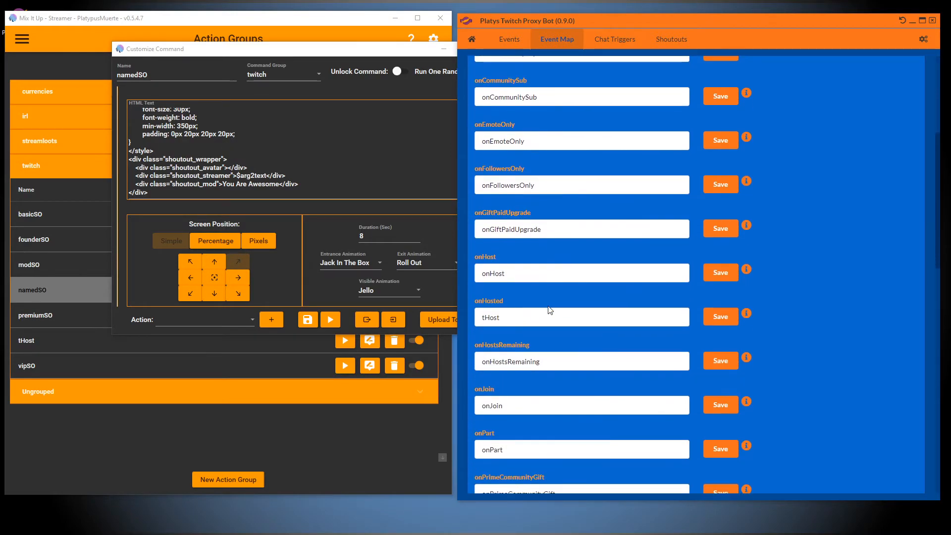
{"action": "left_click_drag", "start_coordinate": [504, 303], "coordinate": [475, 303]}
{"action": "left_click_drag", "start_coordinate": [496, 256], "coordinate": [474, 257]}
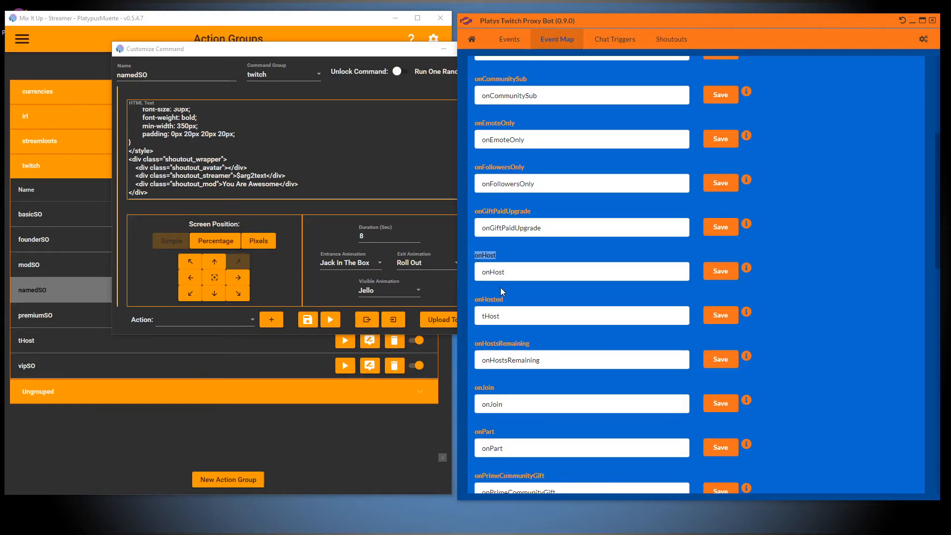
{"action": "left_click", "coordinate": [506, 303]}
{"action": "mouse_move", "coordinate": [749, 316]}
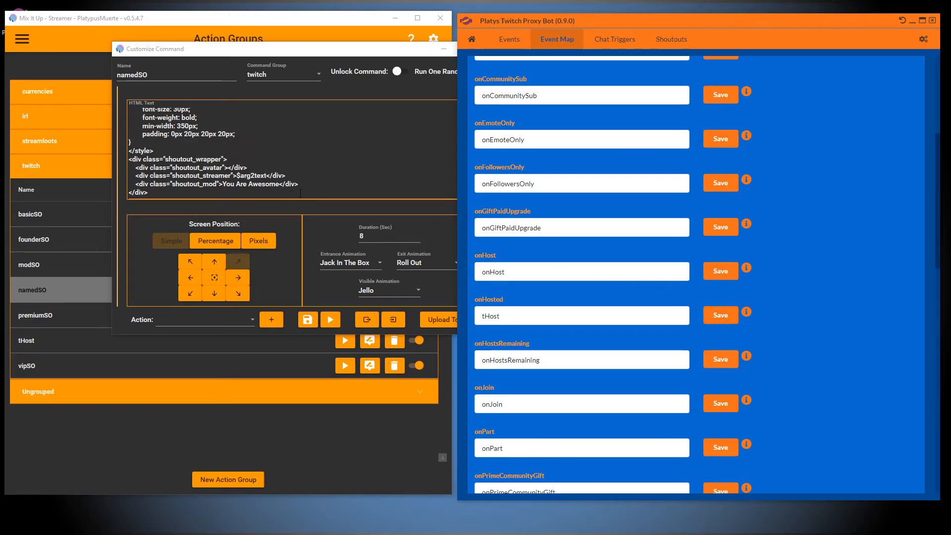
Step: Highlight $arg2text once more in the namedSO overlay HTML in Mix It Up and close the command editor
{"action": "left_click_drag", "start_coordinate": [237, 175], "coordinate": [266, 176]}
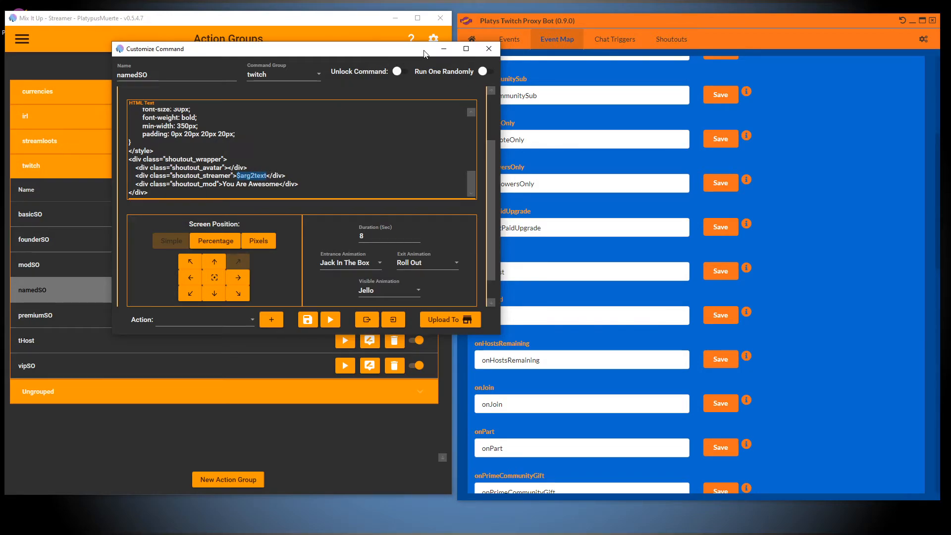
{"action": "left_click", "coordinate": [489, 49]}
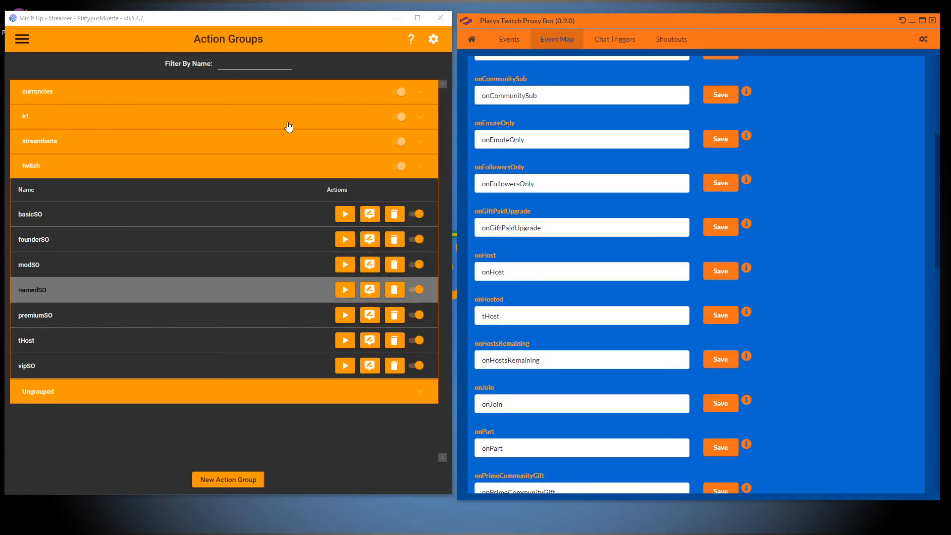
Step: Review the Shoutouts, Twitch Events and Event Map pages in Platys Twitch Proxy Bot
{"action": "left_click", "coordinate": [676, 44]}
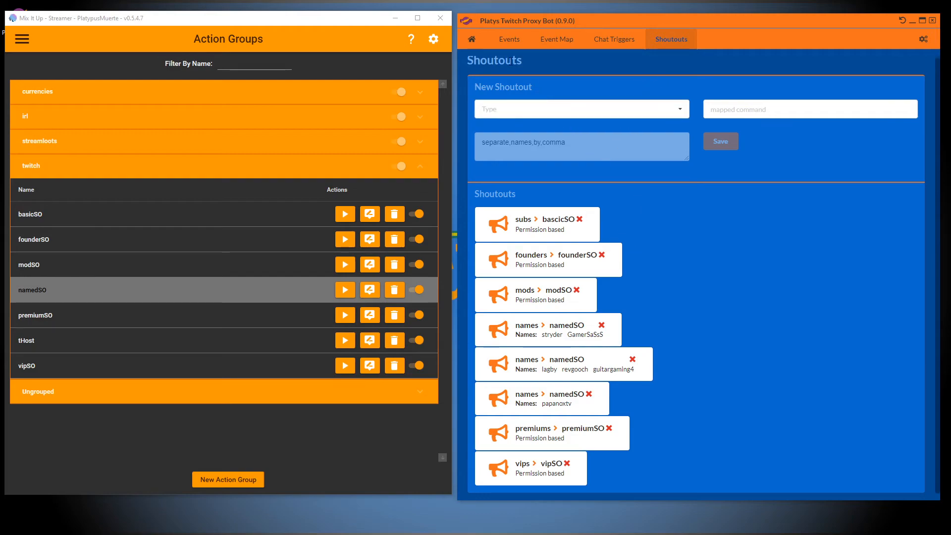
{"action": "left_click", "coordinate": [513, 41]}
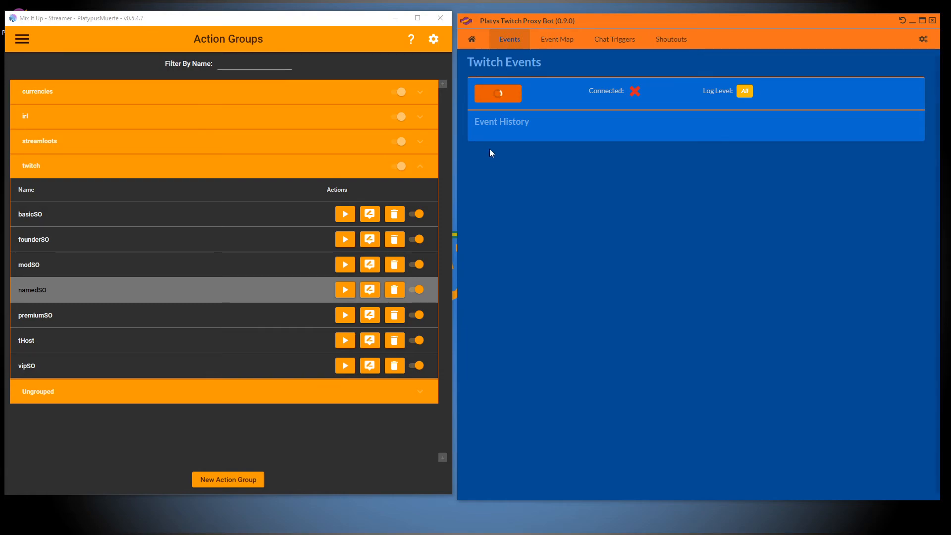
{"action": "left_click", "coordinate": [668, 39]}
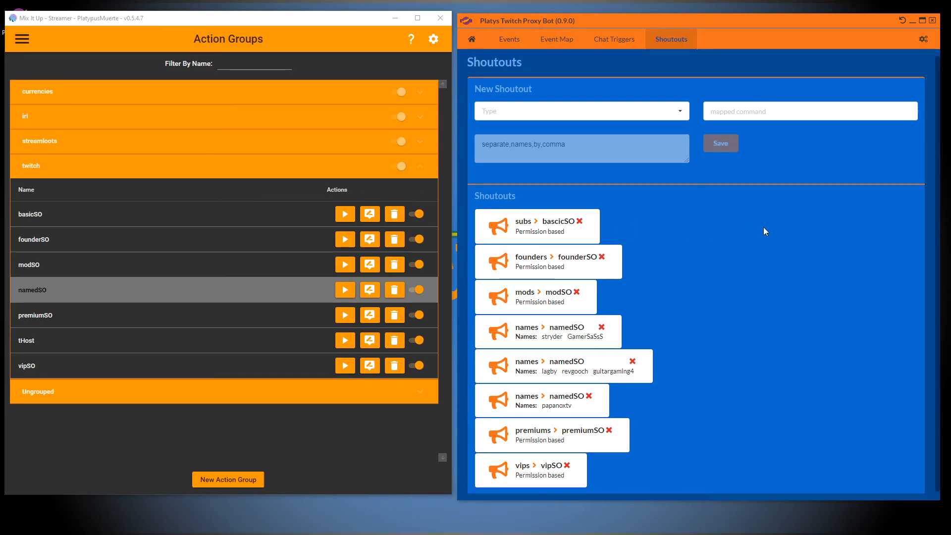
{"action": "left_click", "coordinate": [562, 42]}
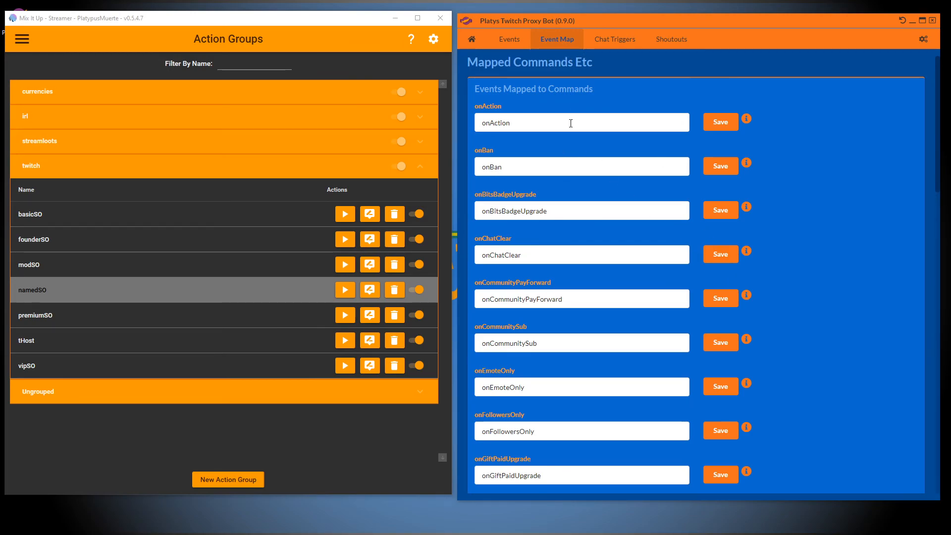
{"action": "scroll", "coordinate": [543, 311], "scroll_direction": "down", "scroll_amount": 15}
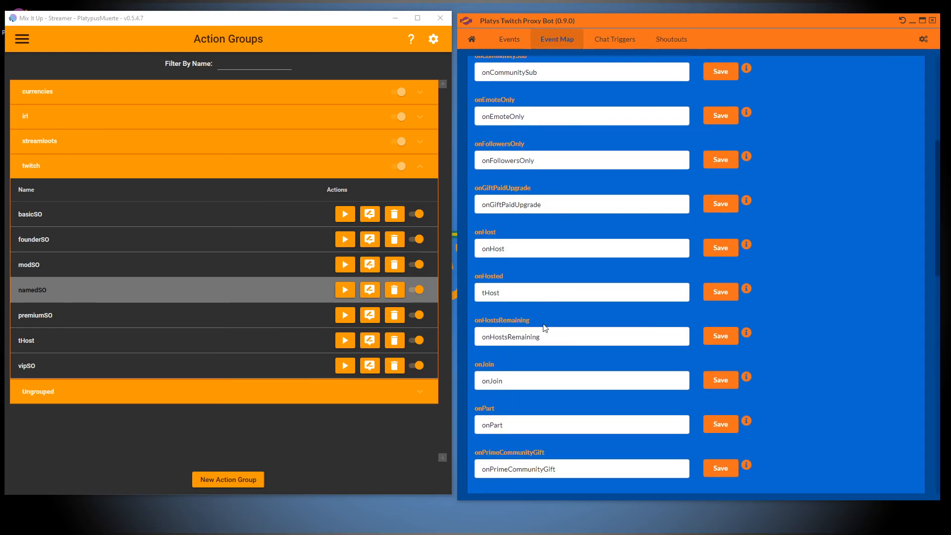
{"action": "scroll", "coordinate": [543, 325], "scroll_direction": "up", "scroll_amount": 15}
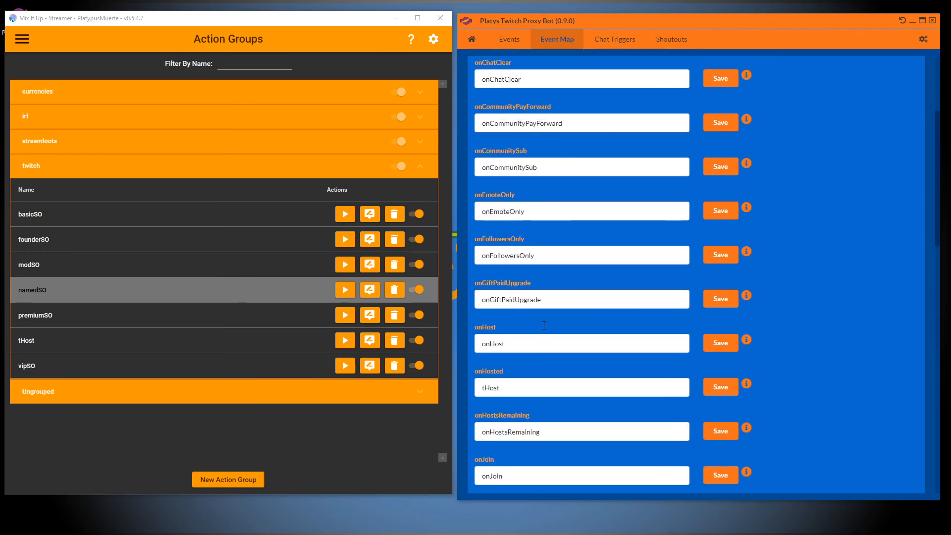
Step: Compare the Chat Triggers and Shoutouts pages, highlight the onAction command mapping in the Event Map, and return to the home page
{"action": "left_click", "coordinate": [626, 42]}
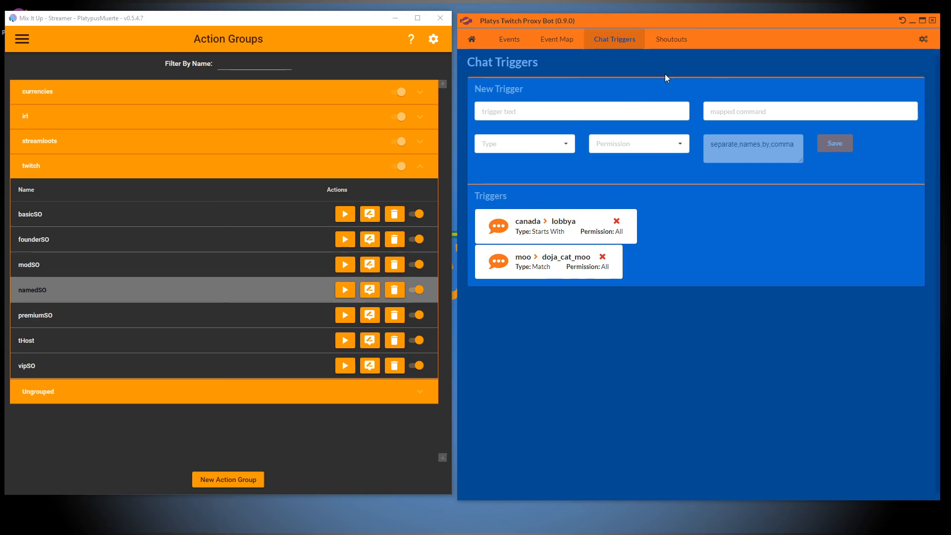
{"action": "left_click", "coordinate": [683, 42]}
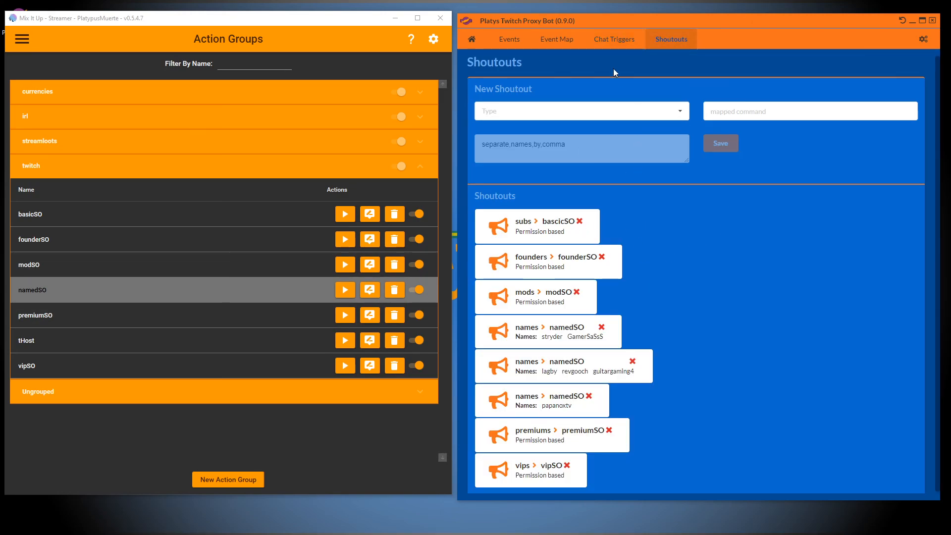
{"action": "left_click", "coordinate": [616, 42]}
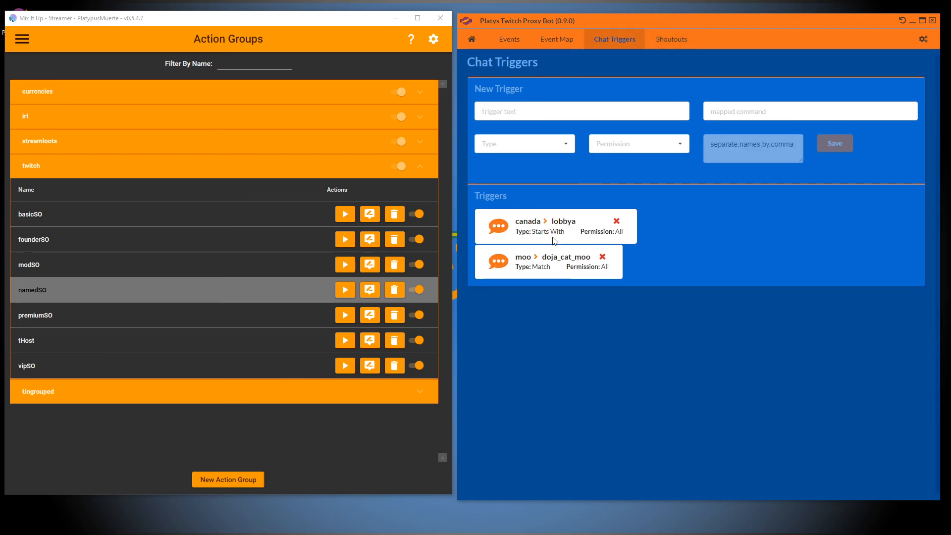
{"action": "left_click", "coordinate": [557, 42]}
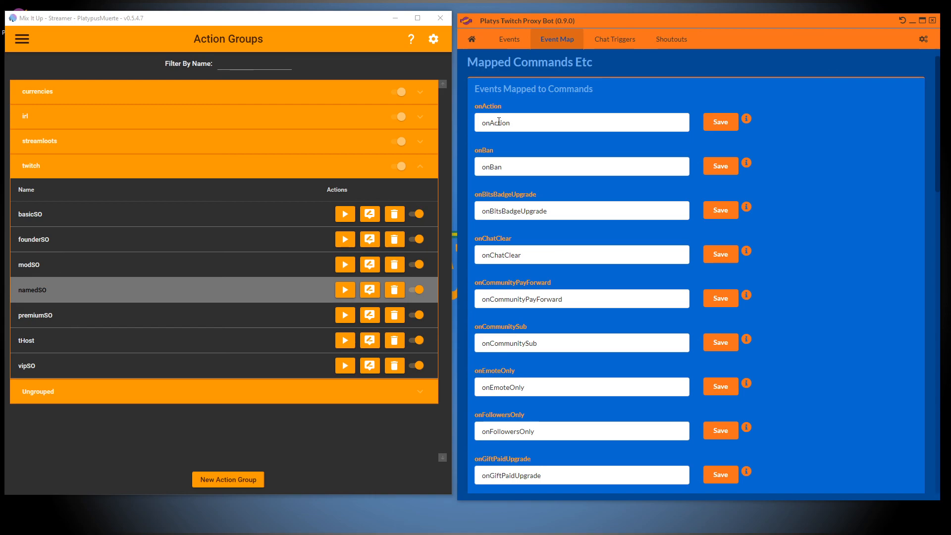
{"action": "left_click_drag", "start_coordinate": [502, 108], "coordinate": [483, 124]}
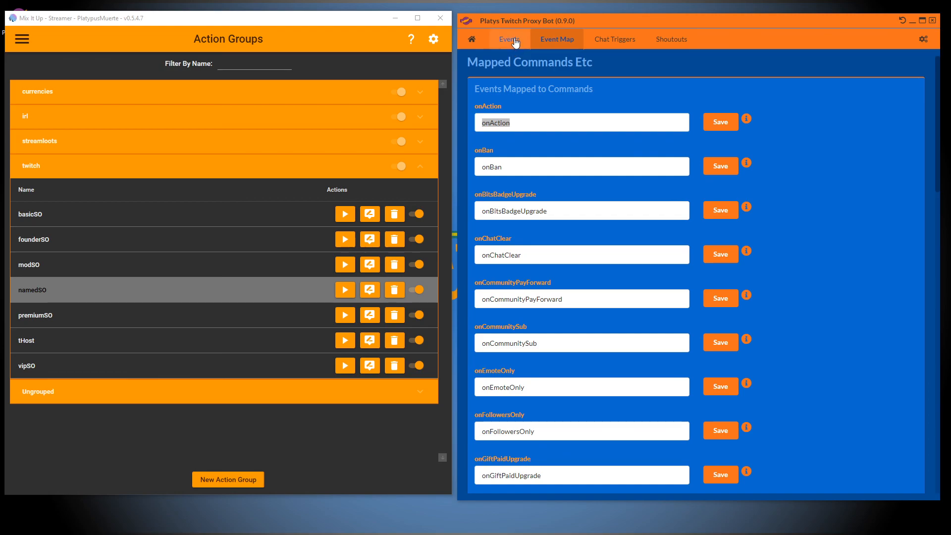
{"action": "left_click", "coordinate": [468, 40]}
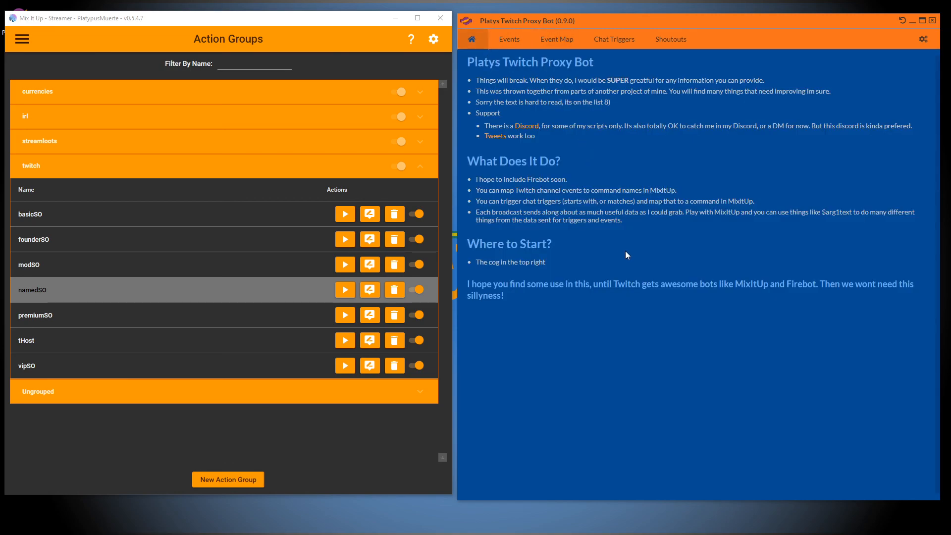